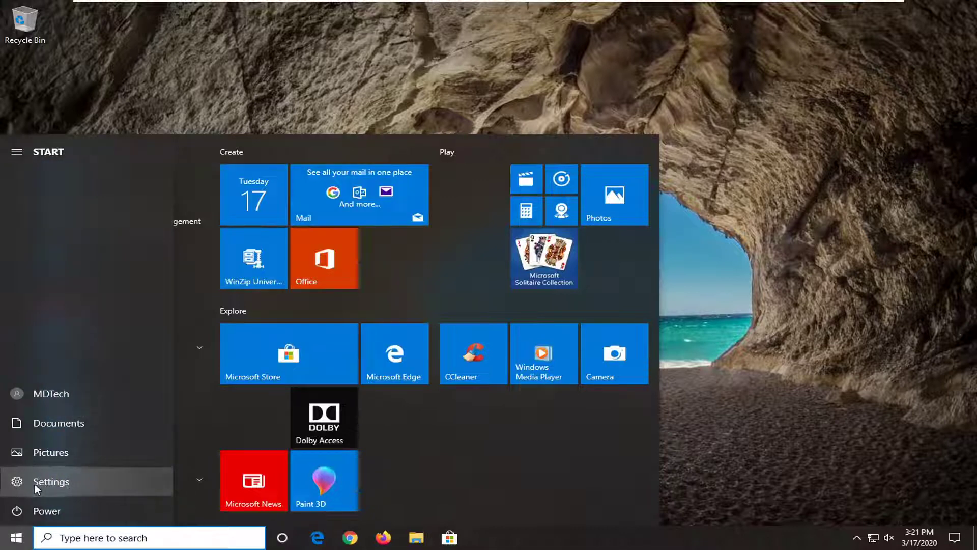
Leave 'Use a proxy server' Off under Network & Internet > Proxy, then close Settings
click(85, 488)
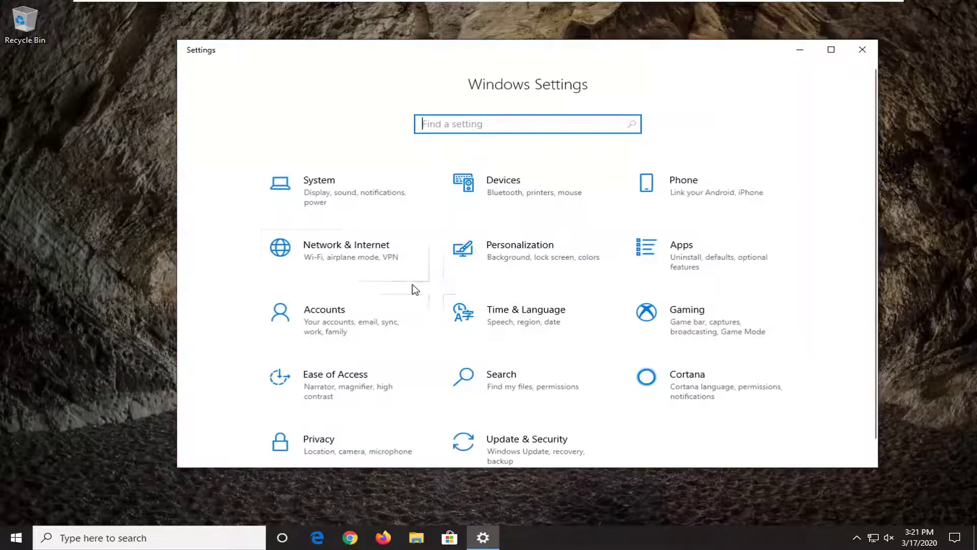
click(370, 254)
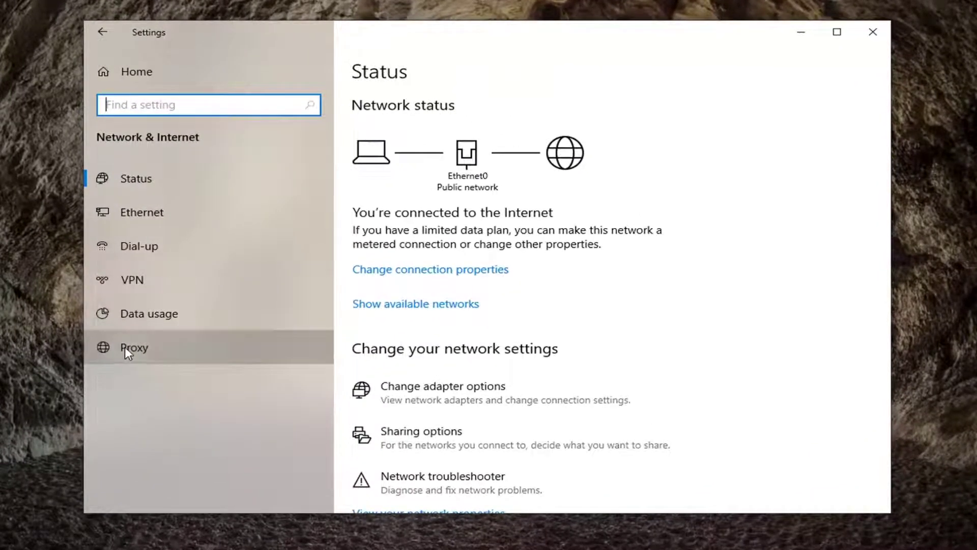
click(127, 350)
scroll(528, 288, down, 2)
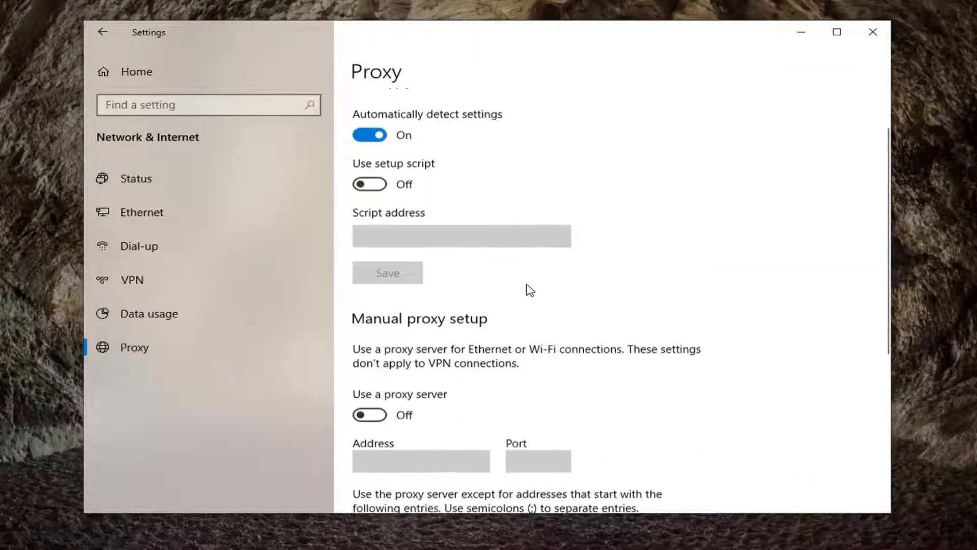
click(366, 408)
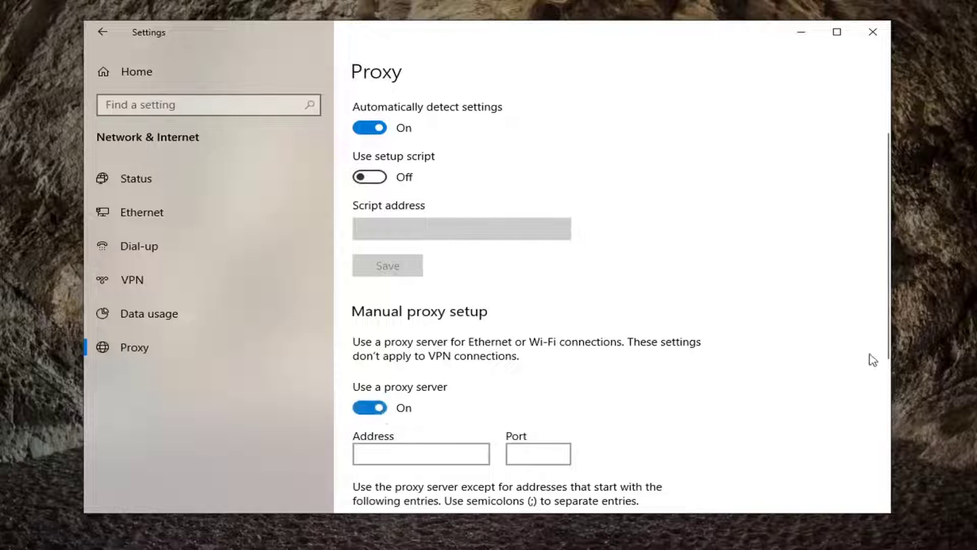
click(359, 408)
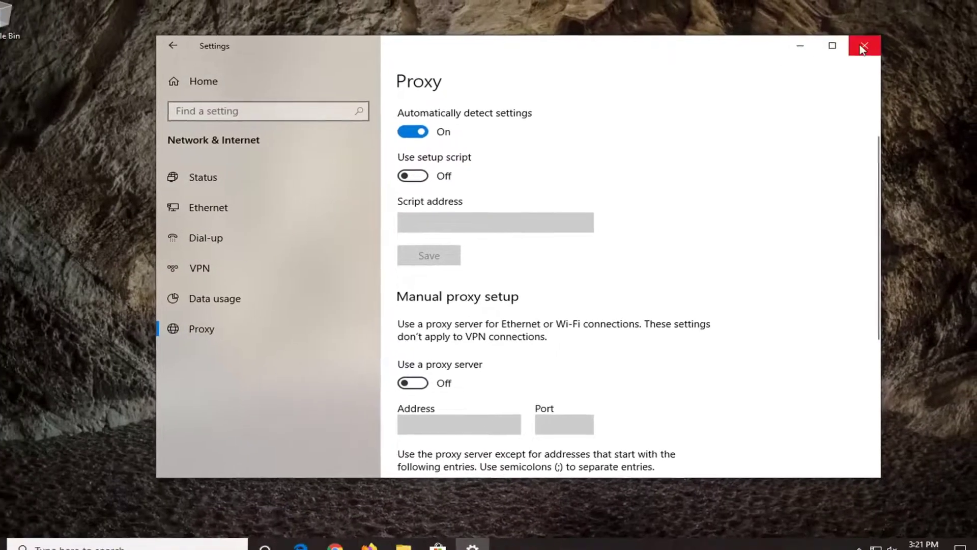
click(873, 32)
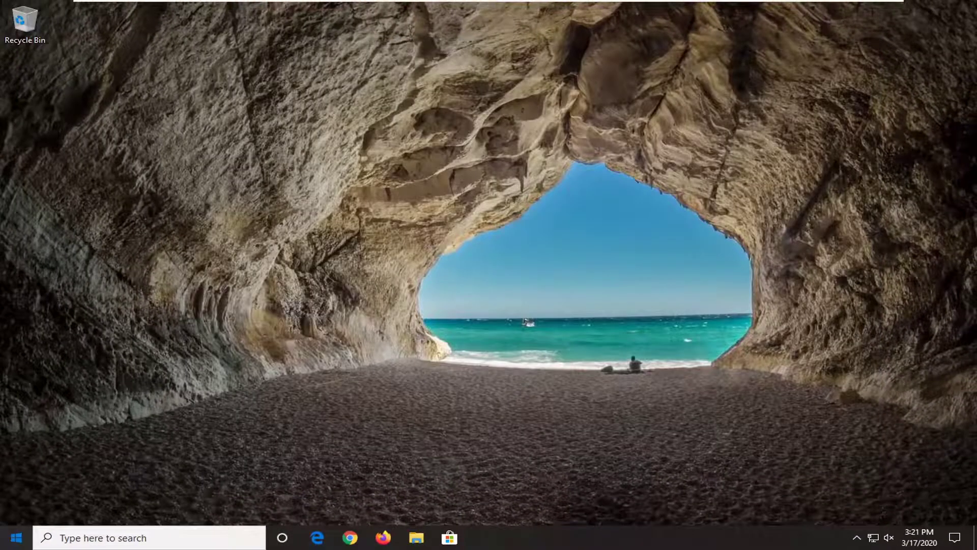
Search for 'services' and launch the Services app, moving its window up and right
click(16, 537)
text(s)
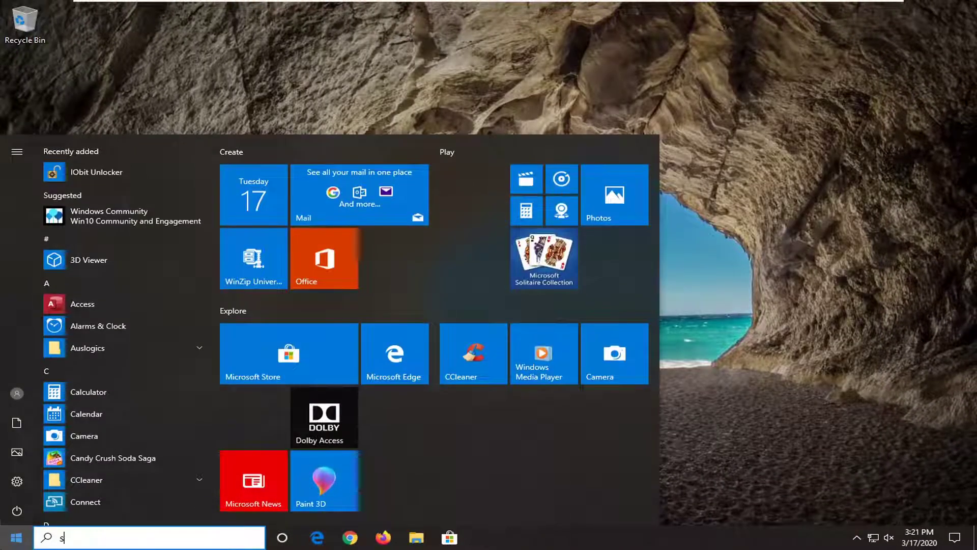
text(ervices)
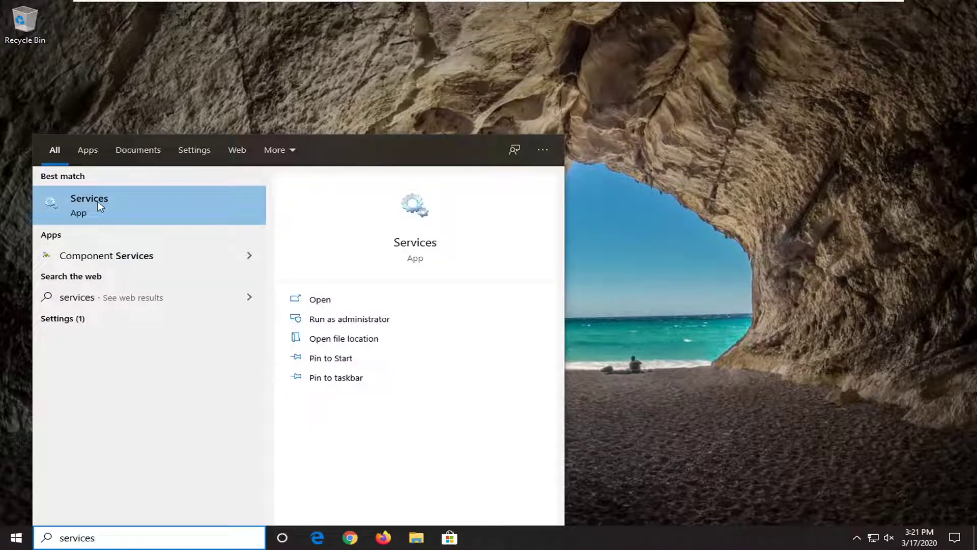
click(115, 203)
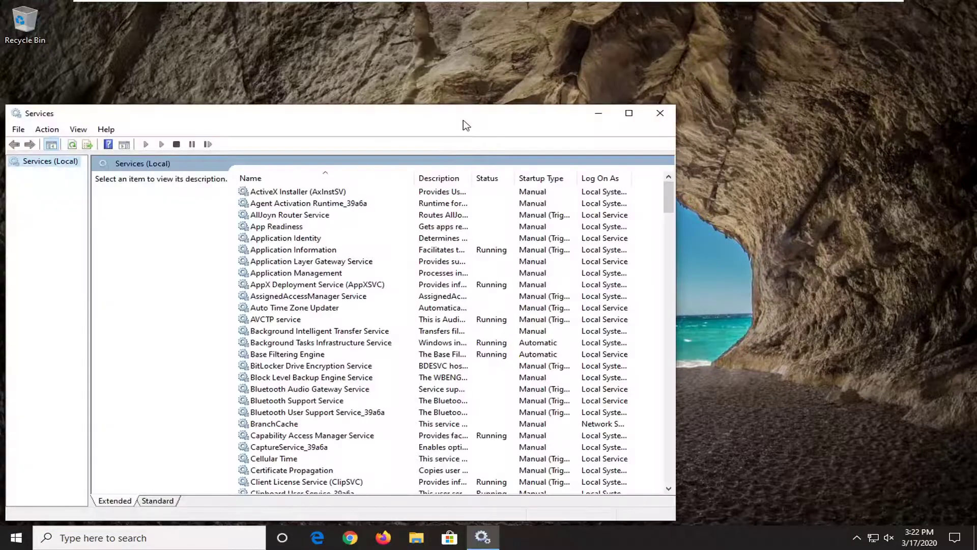
drag(462, 125, 616, 73)
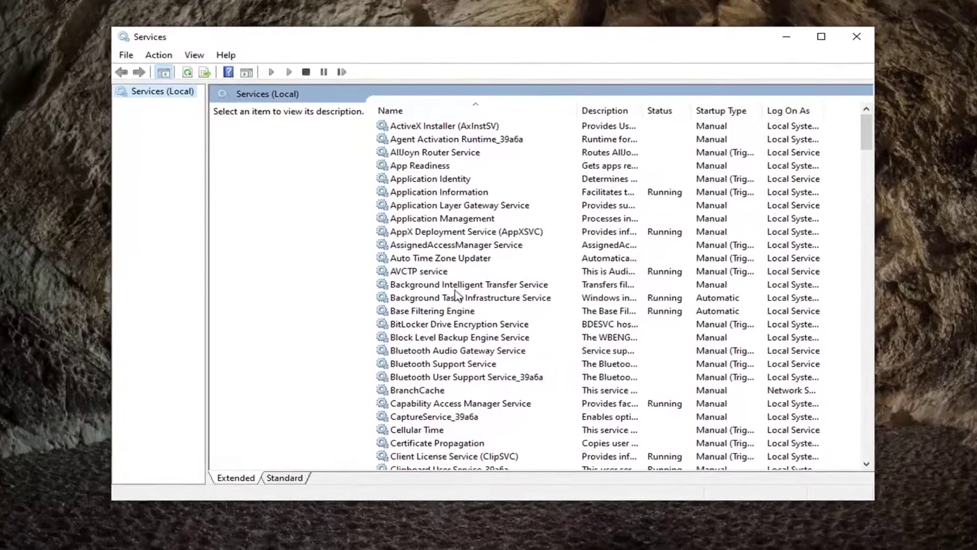
Set Background Intelligent Transfer Service to Automatic startup, start it, and apply
double_click(454, 288)
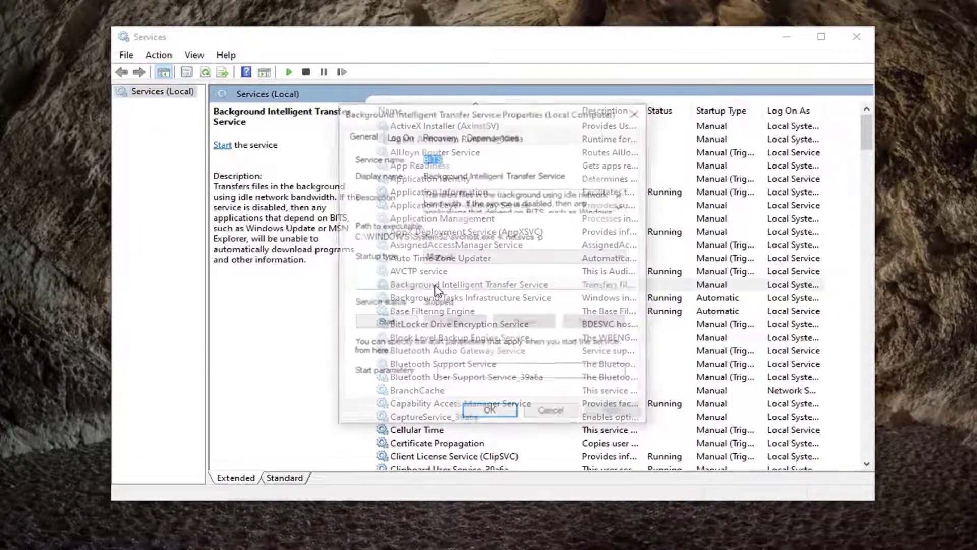
click(452, 261)
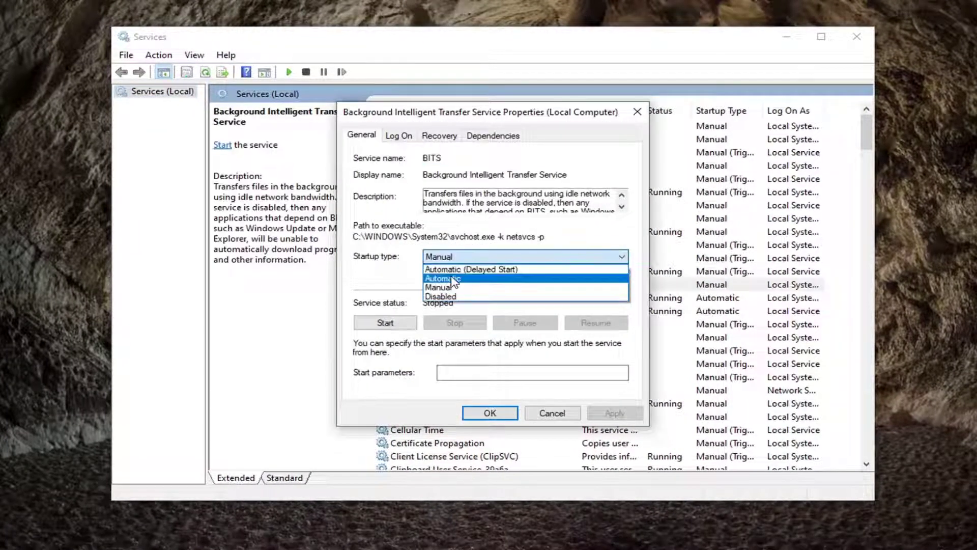
click(448, 278)
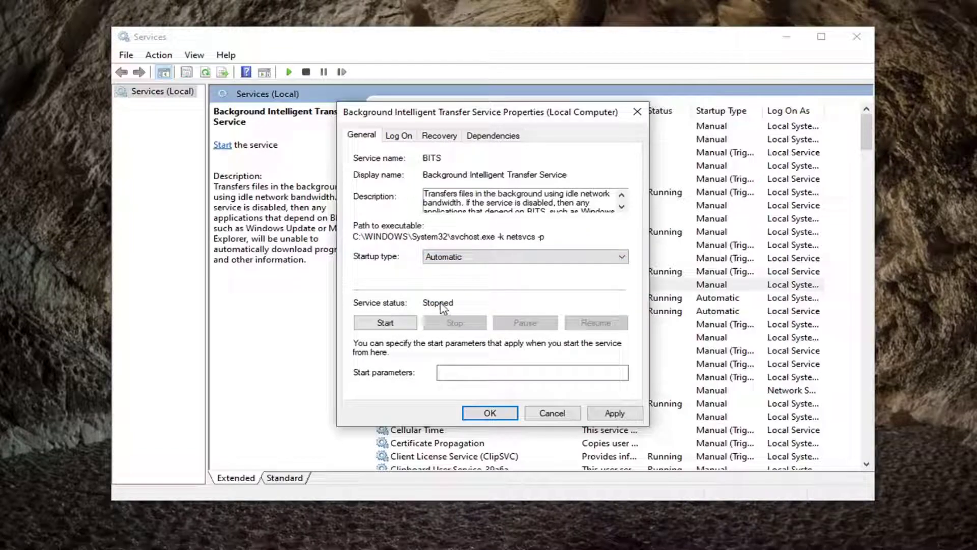
click(382, 323)
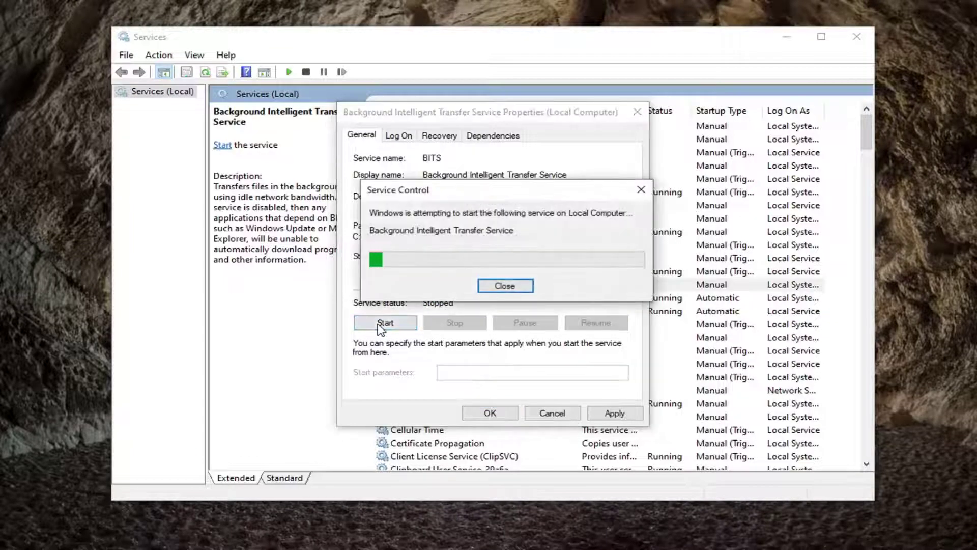
click(615, 413)
click(483, 412)
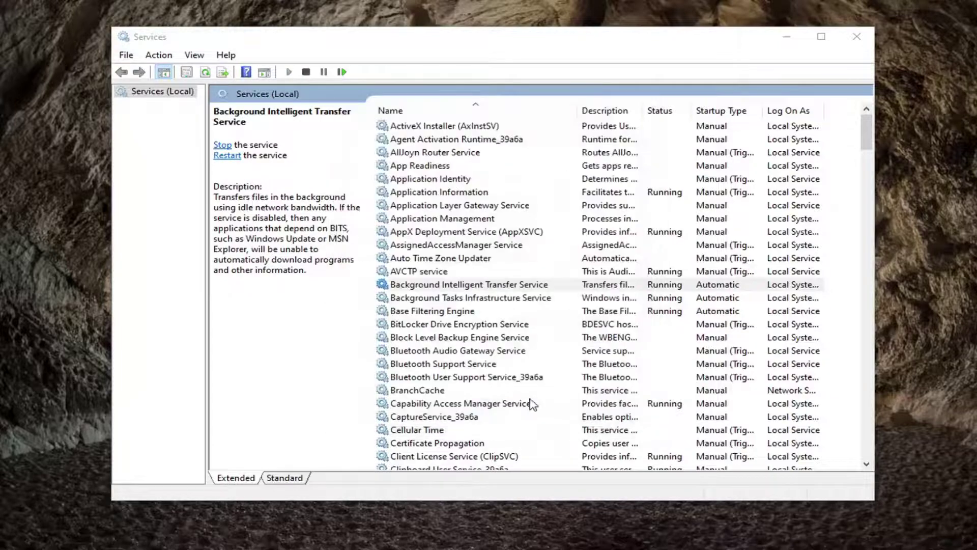
Set the Windows Update service to Automatic startup, start it, and confirm with OK
drag(867, 136, 847, 401)
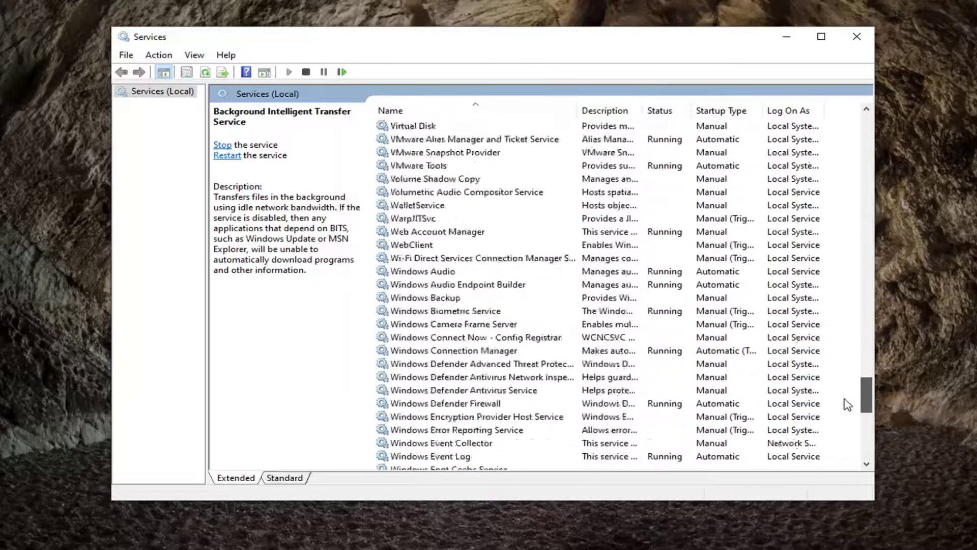
scroll(646, 375, down, 10)
scroll(560, 370, down, 2)
double_click(413, 350)
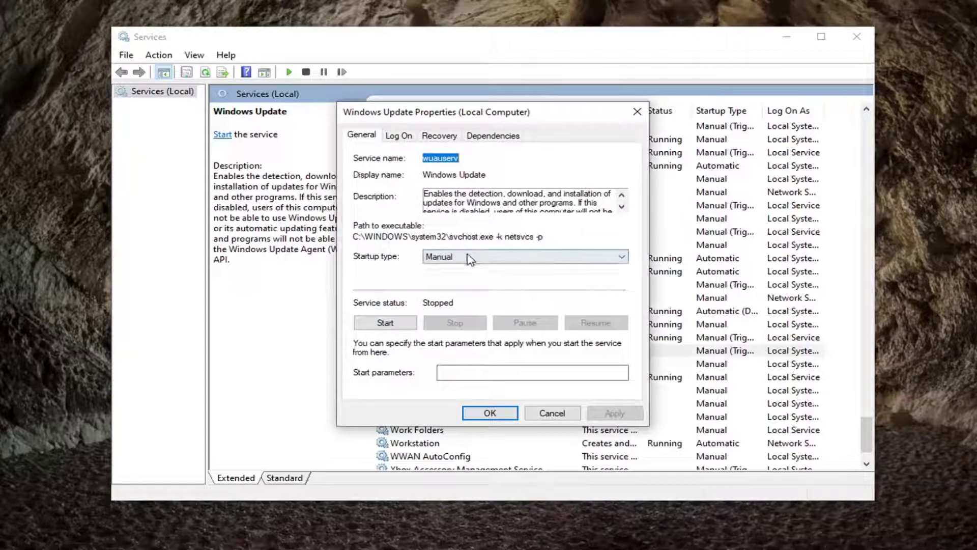
click(467, 256)
click(453, 278)
click(365, 324)
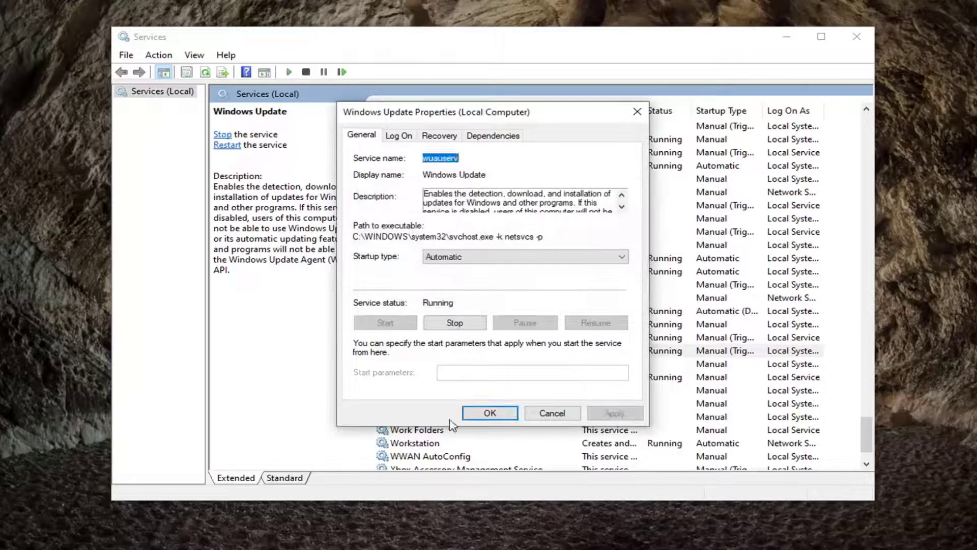
click(489, 413)
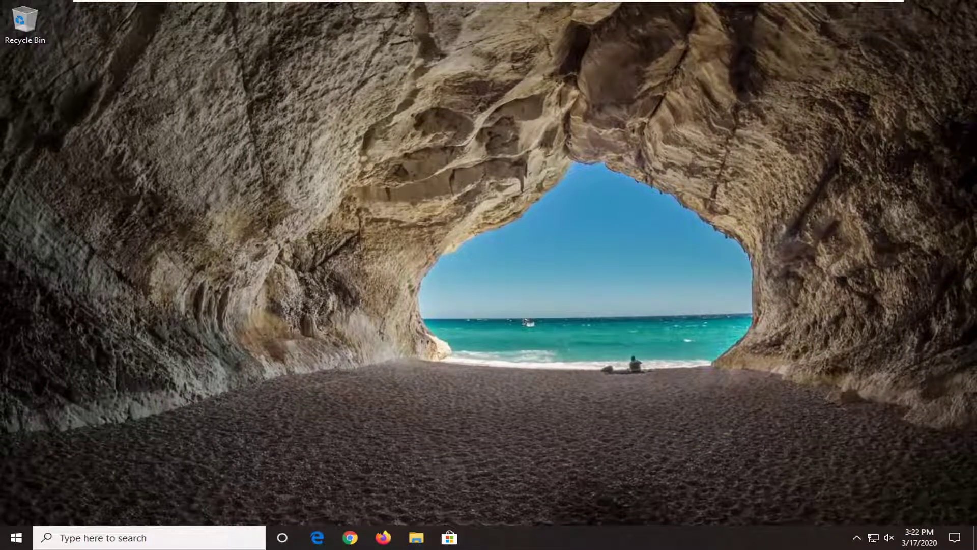
Search 'windows features' and confirm enabling .NET Framework 3.5 (includes .NET 2.0 and 3.0)
click(16, 538)
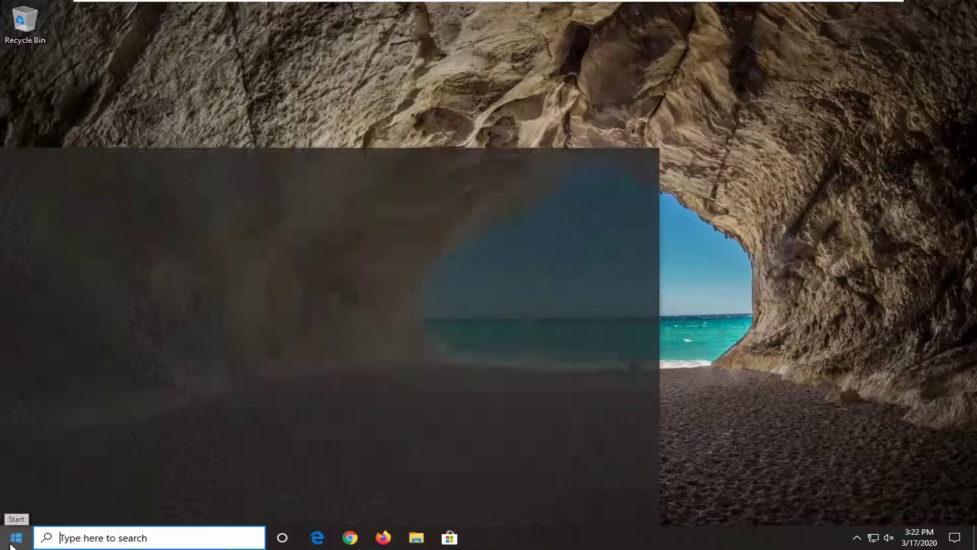
text(windows)
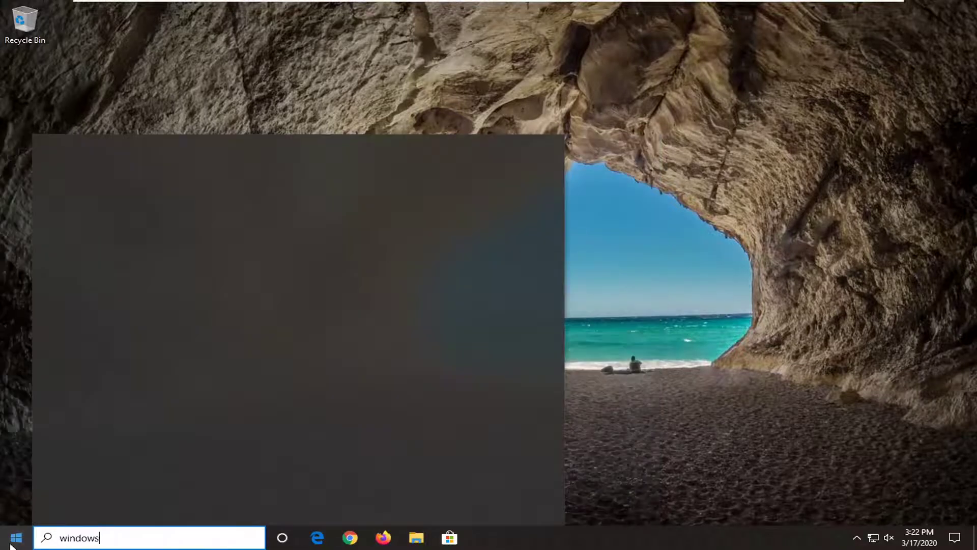
text( features)
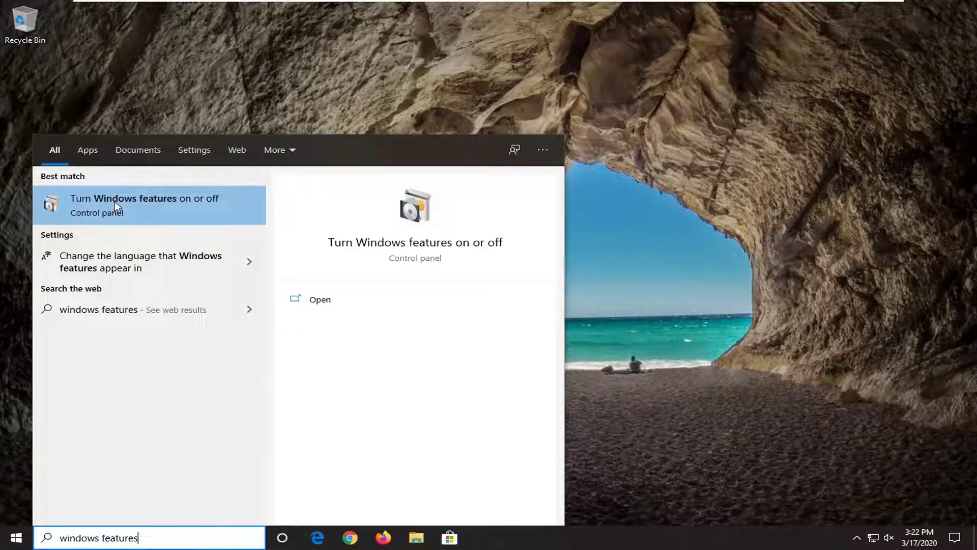
click(140, 199)
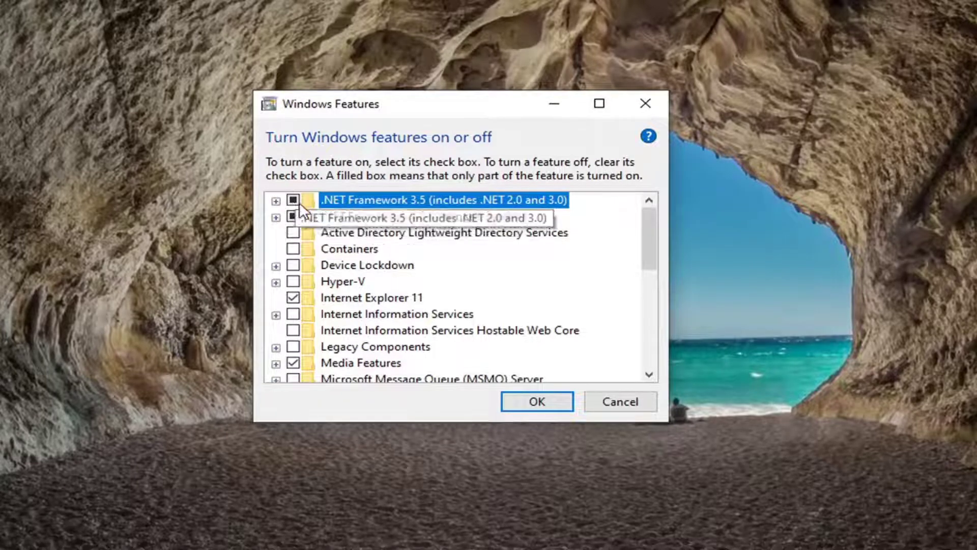
click(538, 401)
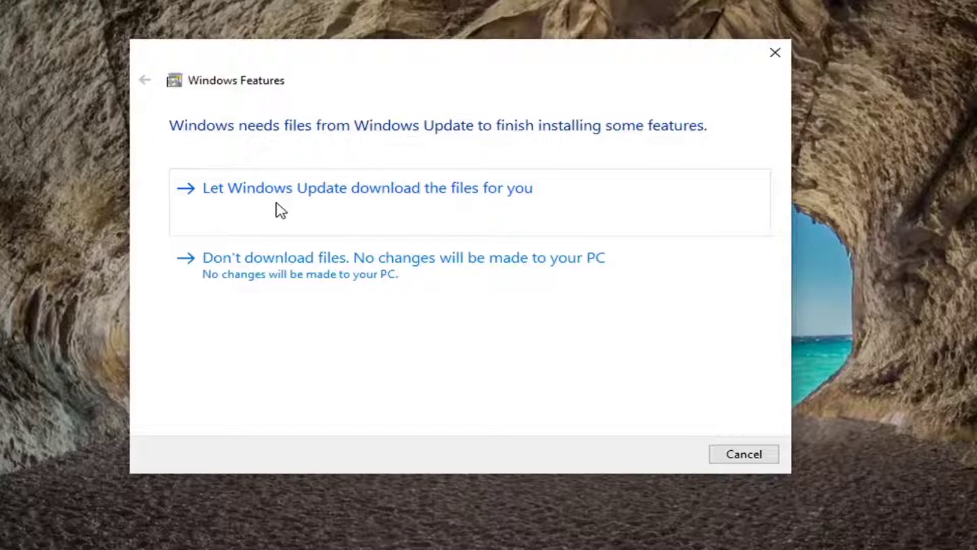
Choose 'Let Windows Update download the files for you' to fetch the .NET 3.5 files
click(457, 189)
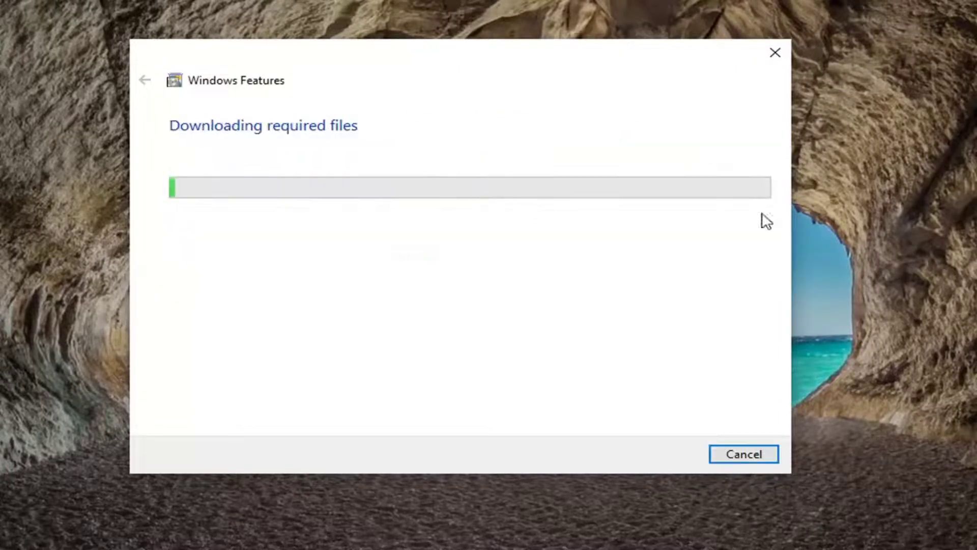